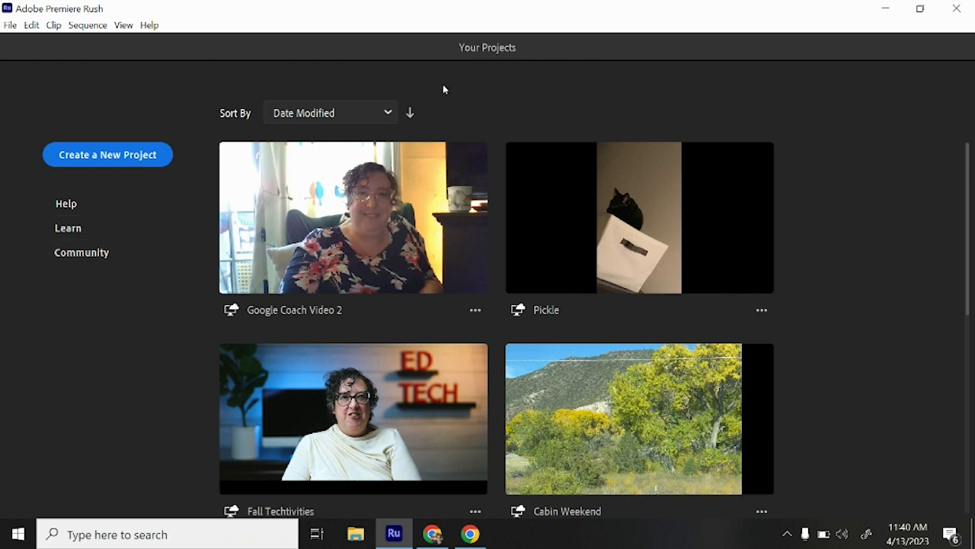
Sort the project list by Project Name and return it to Date Modified order
click(387, 113)
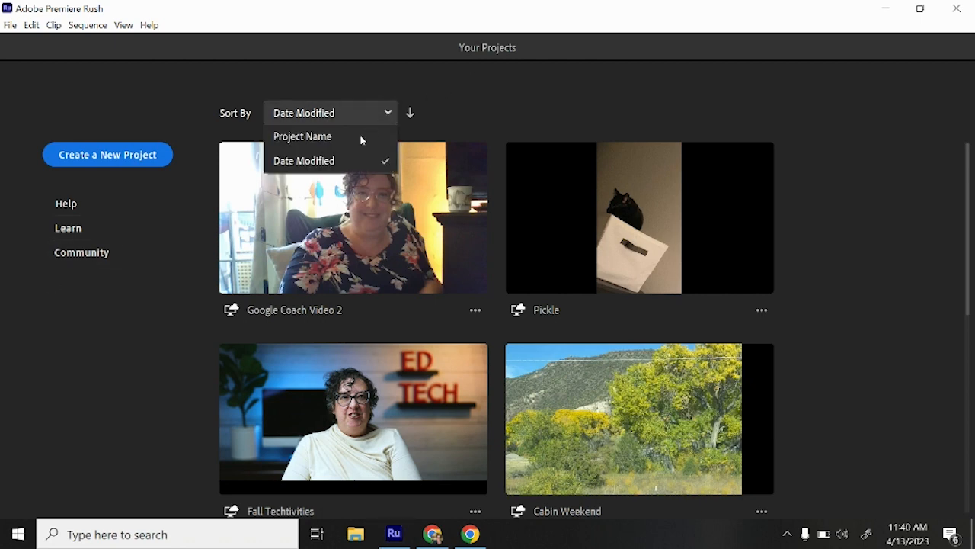
click(362, 138)
click(387, 114)
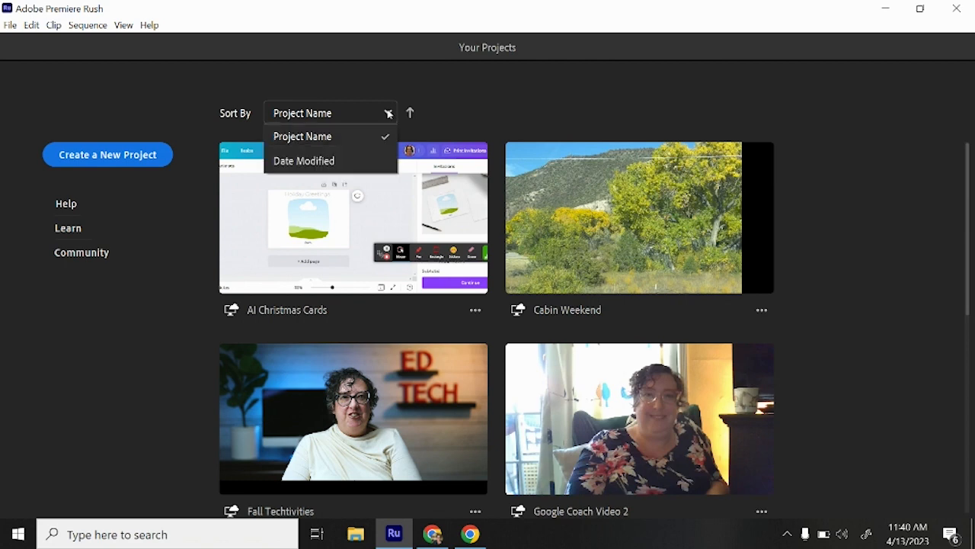
click(338, 161)
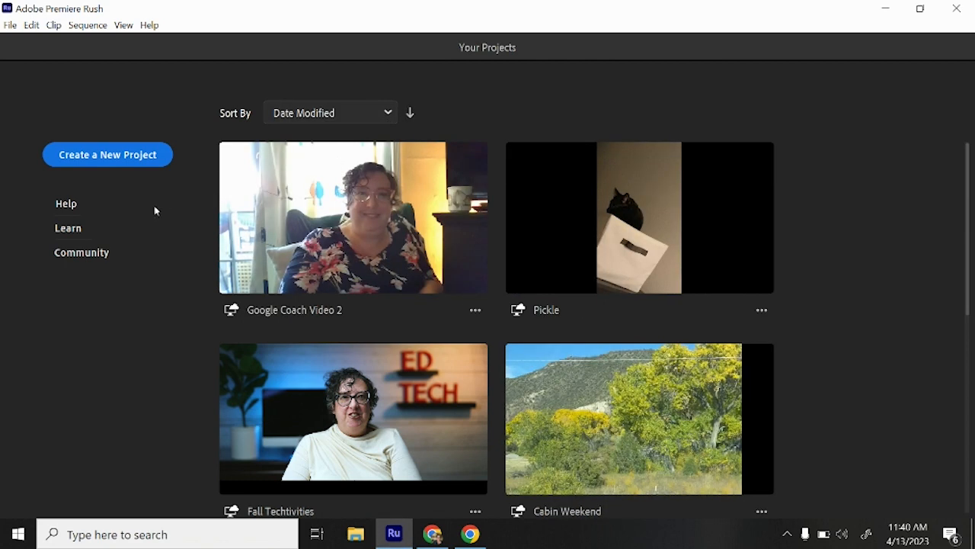
Create a new project from the Videos folder clips Captain pickle, Pickle 5, Pickle 4, Pickle 3 and Pickle 6, in that order
click(141, 156)
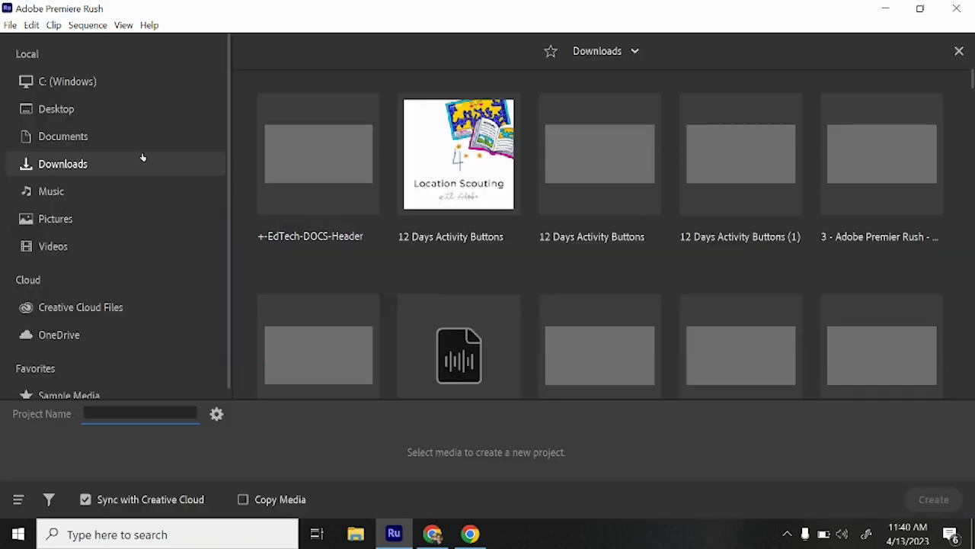
click(109, 247)
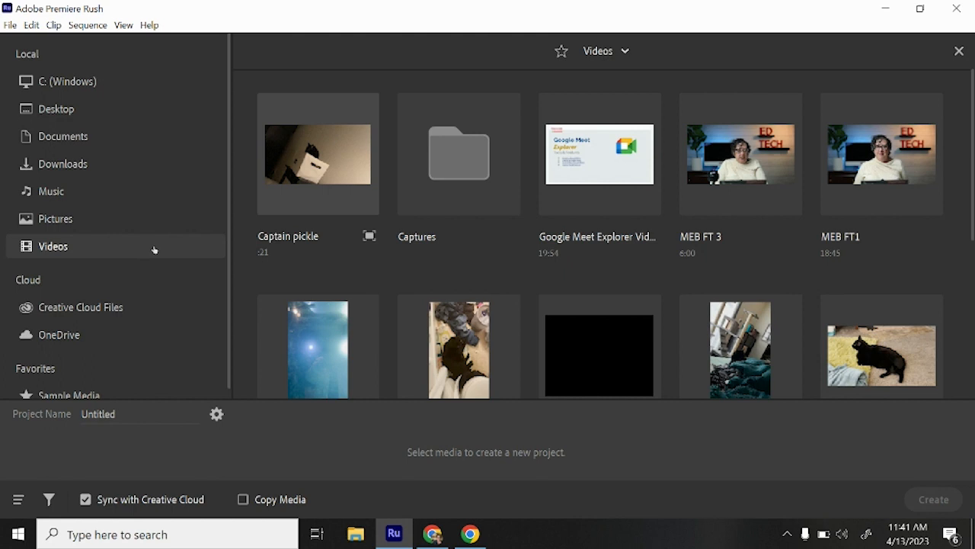
click(291, 159)
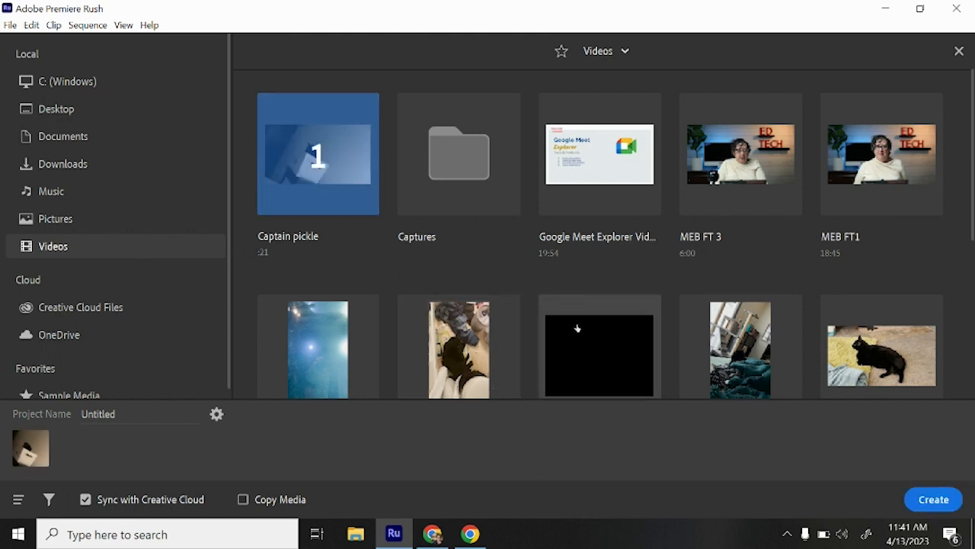
click(866, 367)
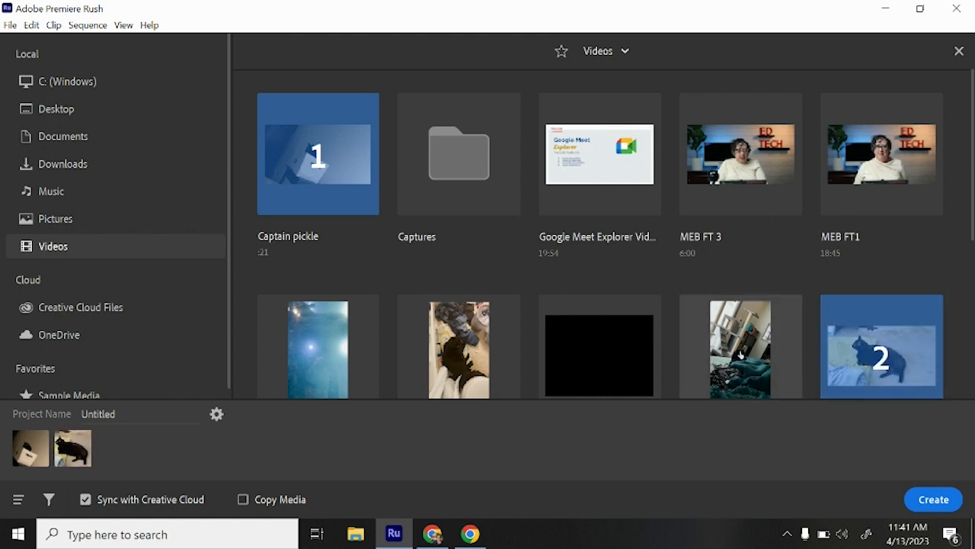
click(754, 374)
scroll(586, 371, down, 3)
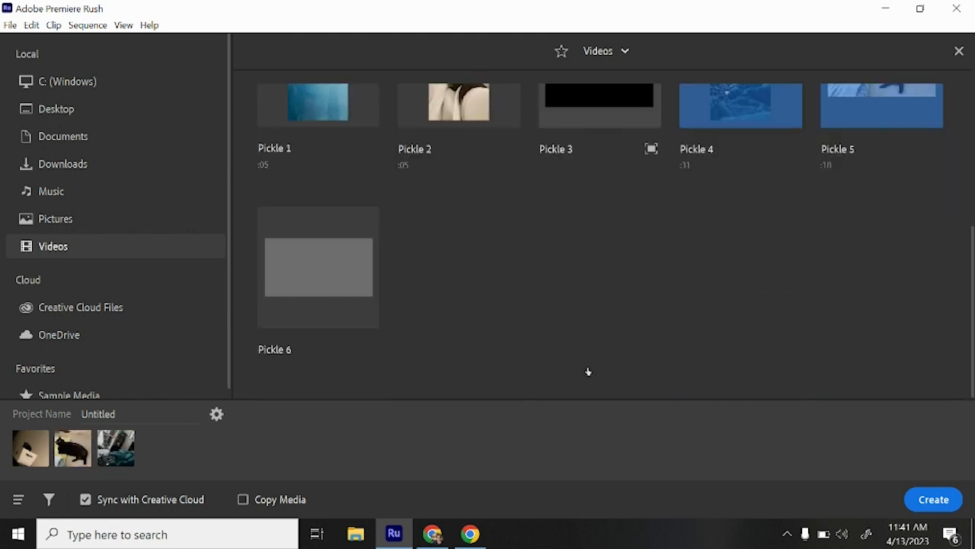
scroll(586, 370, up, 3)
click(569, 350)
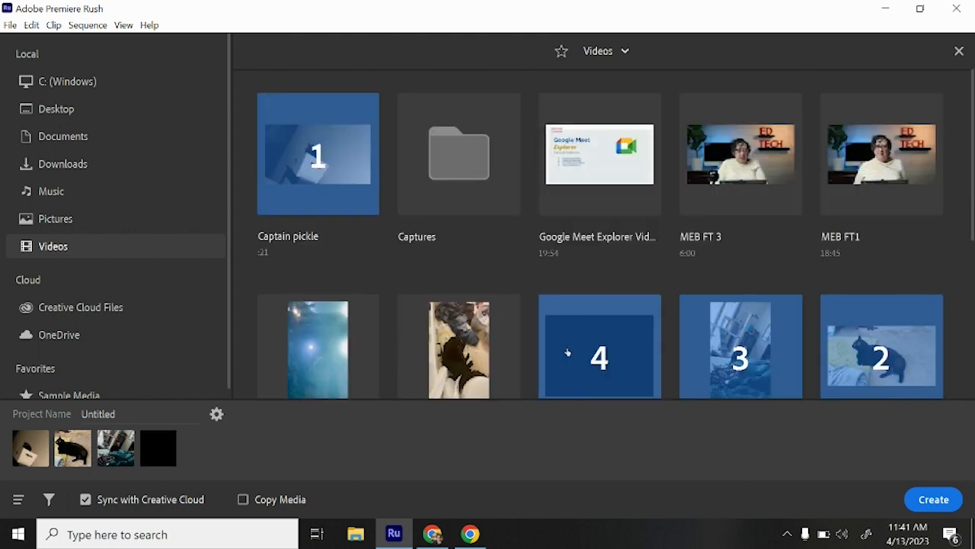
scroll(484, 352, down, 3)
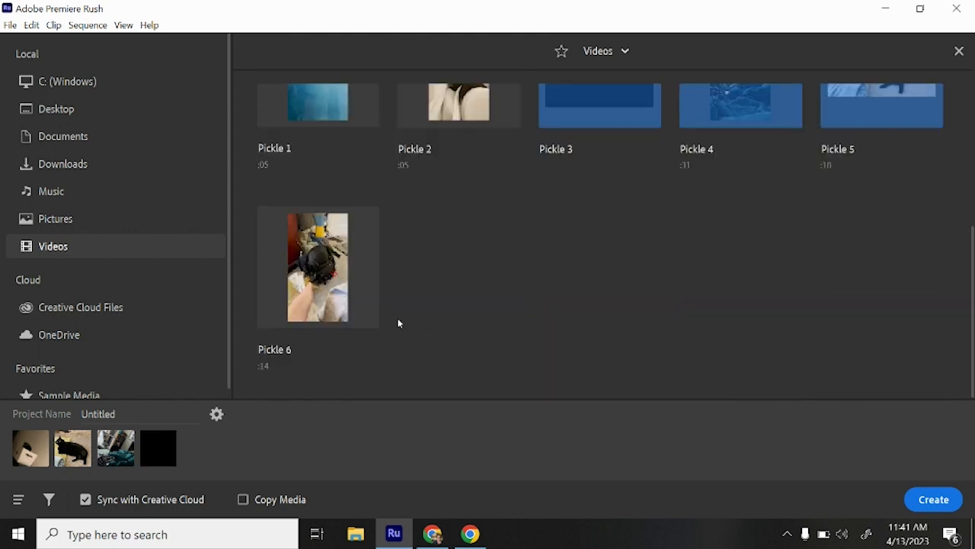
click(323, 282)
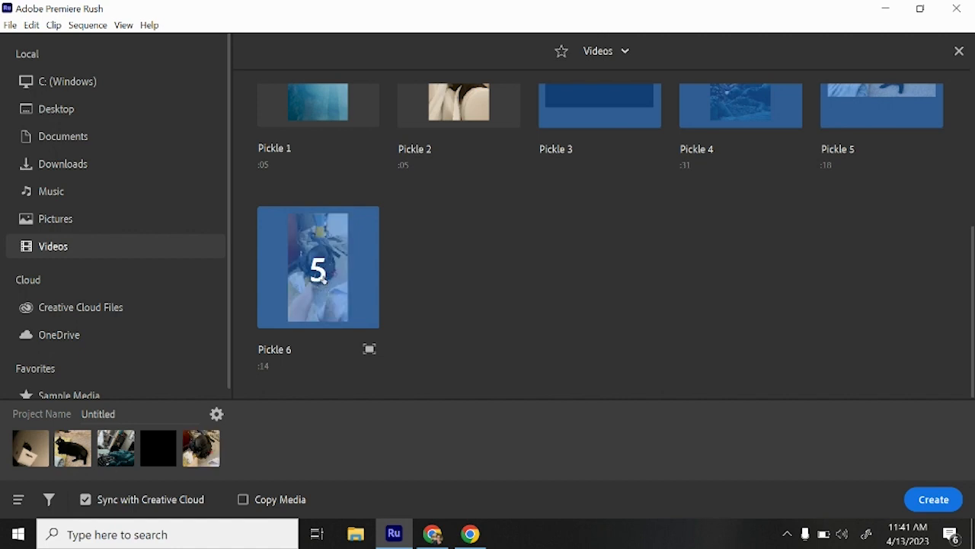
click(935, 500)
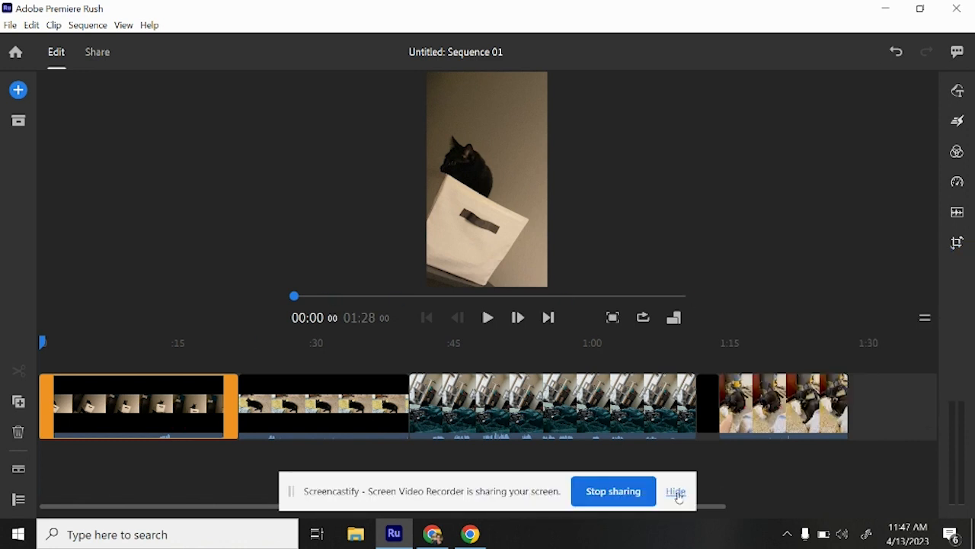
Split the first clip on the timeline at about 7 seconds
click(676, 491)
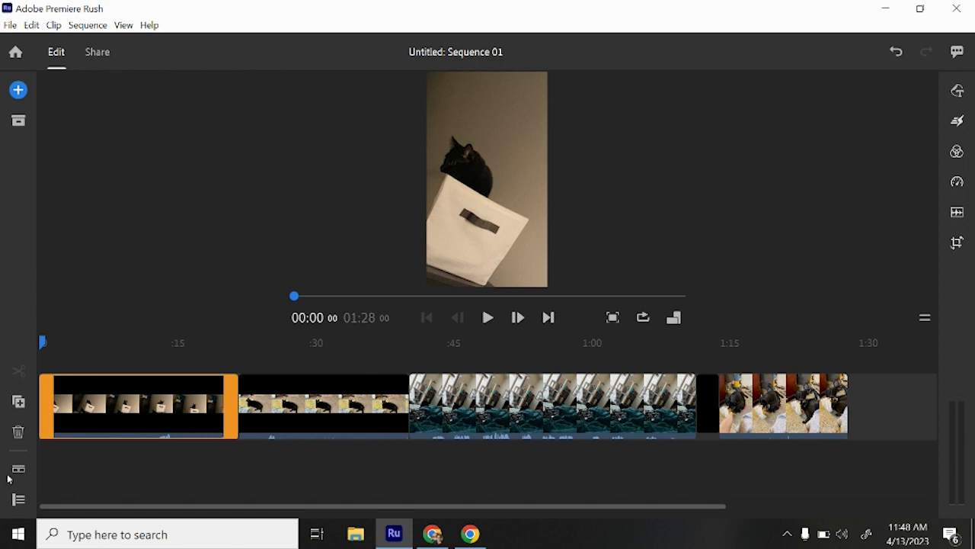
drag(48, 345, 111, 351)
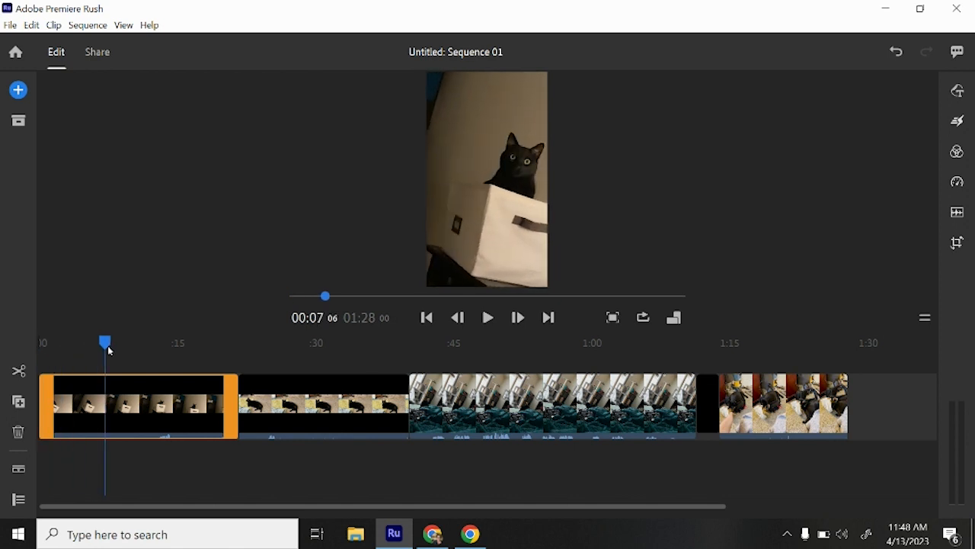
click(19, 373)
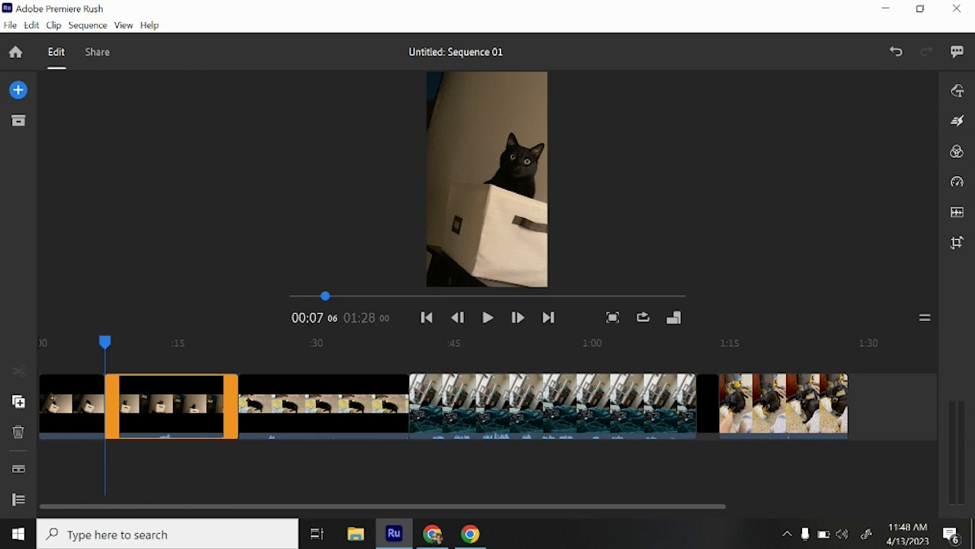
Duplicate the second segment of the split clip and delete the duplicate
click(151, 410)
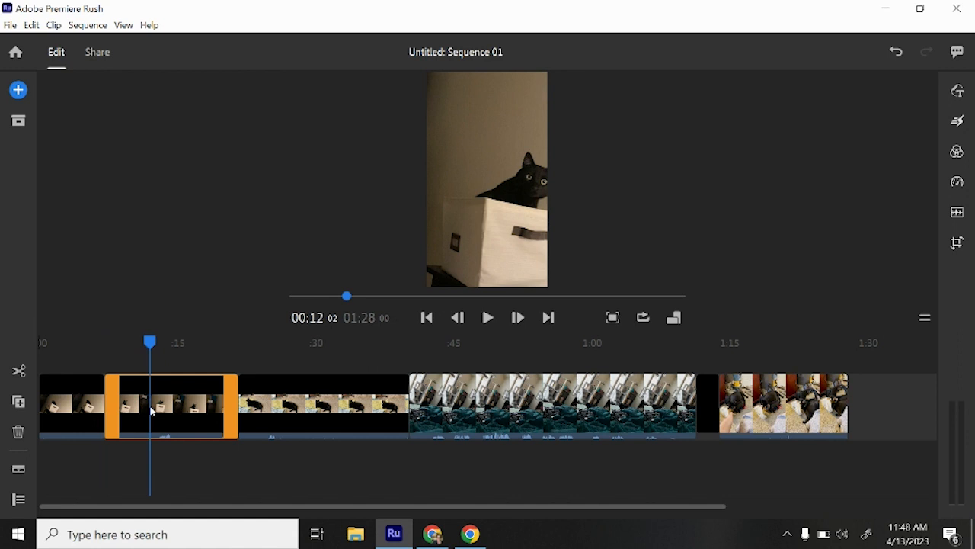
click(19, 403)
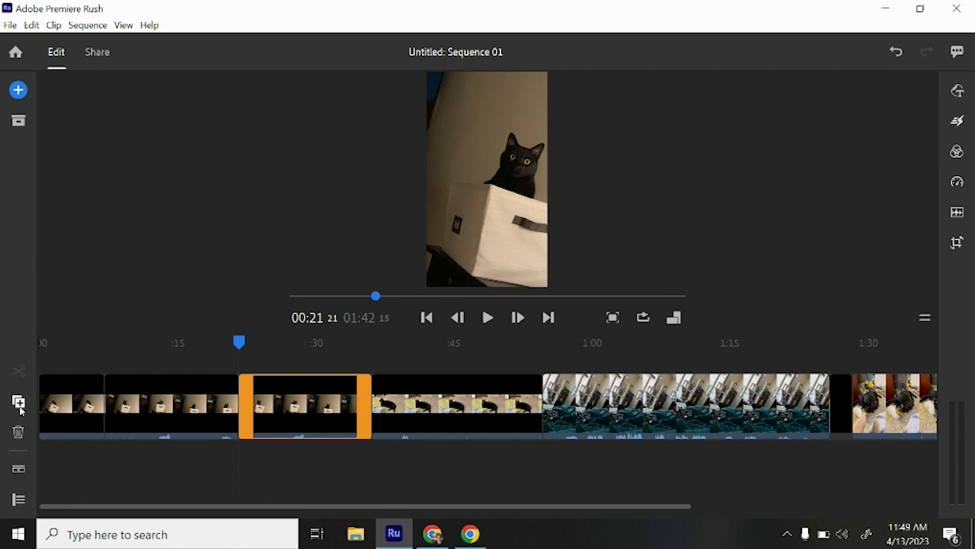
click(18, 433)
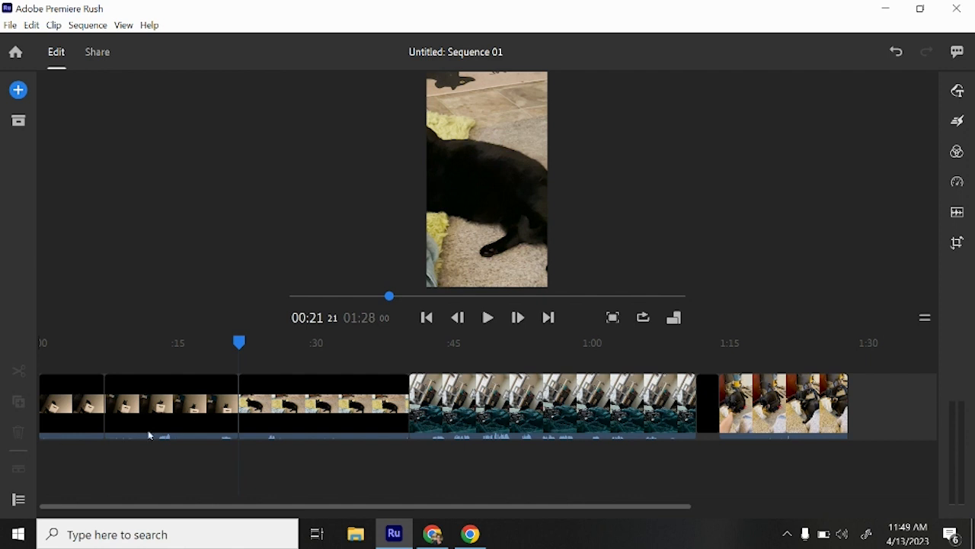
Move the Pickle 4 clip to the start of the timeline and expand the clips' audio
click(462, 406)
drag(447, 404, 121, 429)
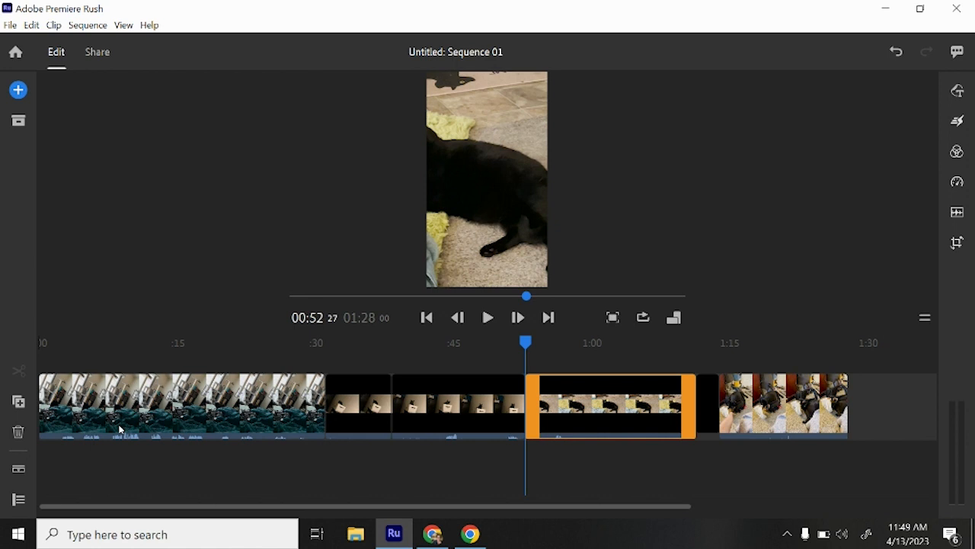
click(20, 471)
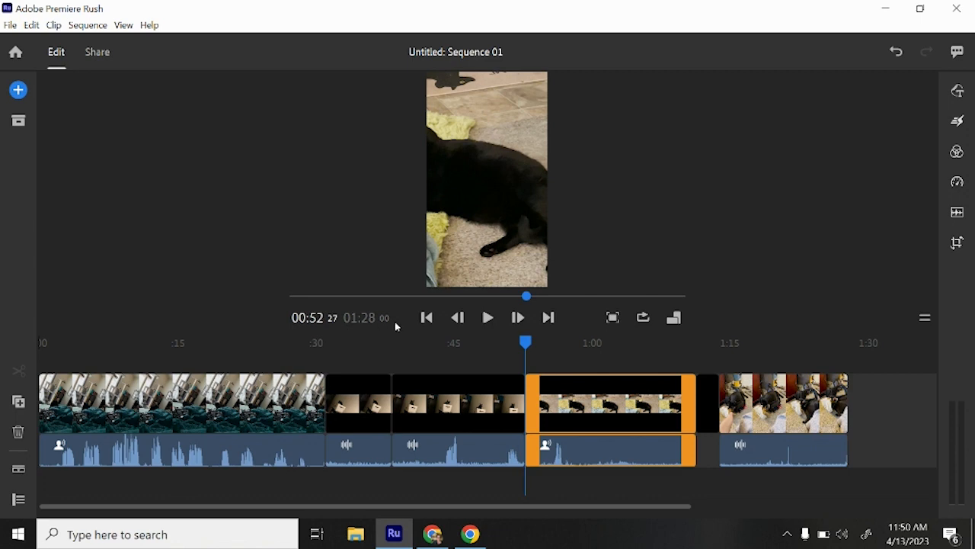
Play and step through the sequence to the next edit point, and view the sequence aspect ratio options
click(488, 318)
click(489, 318)
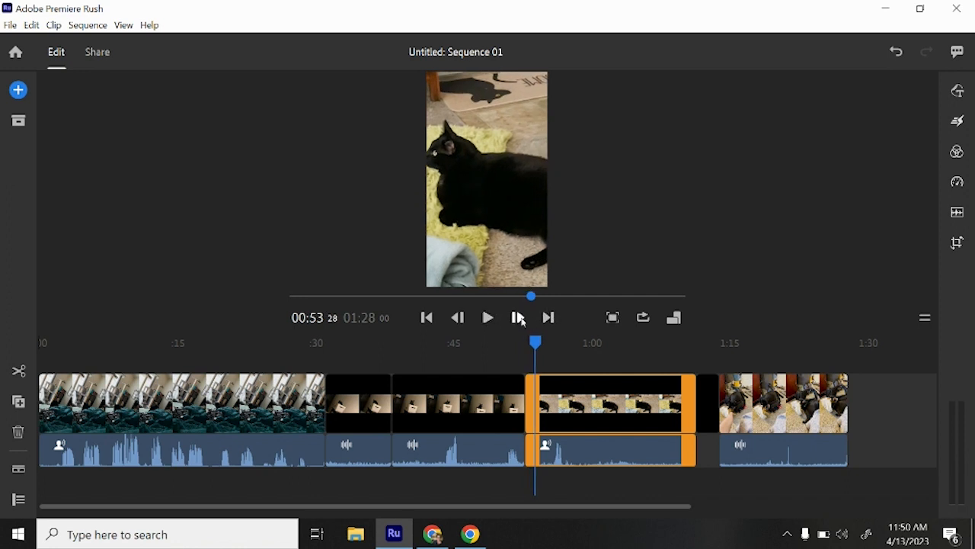
click(518, 318)
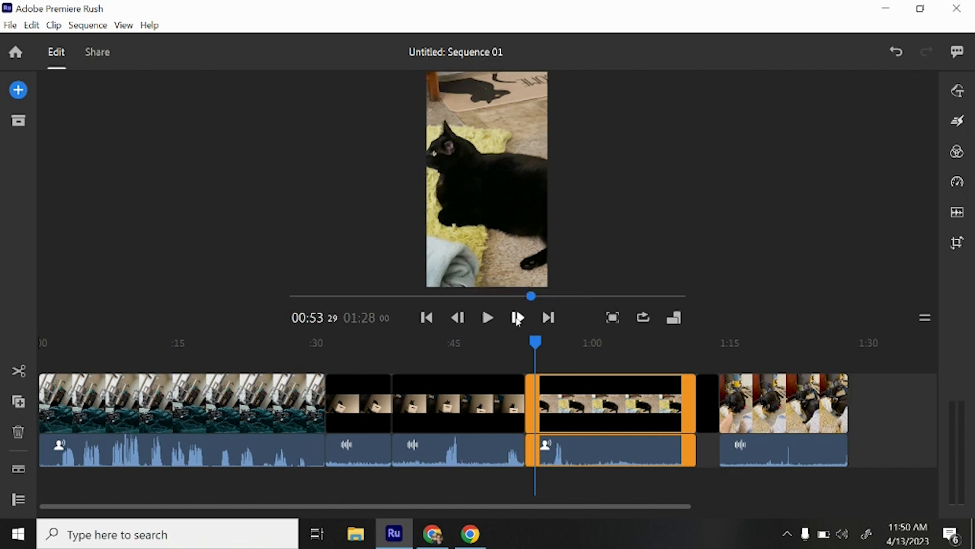
click(549, 317)
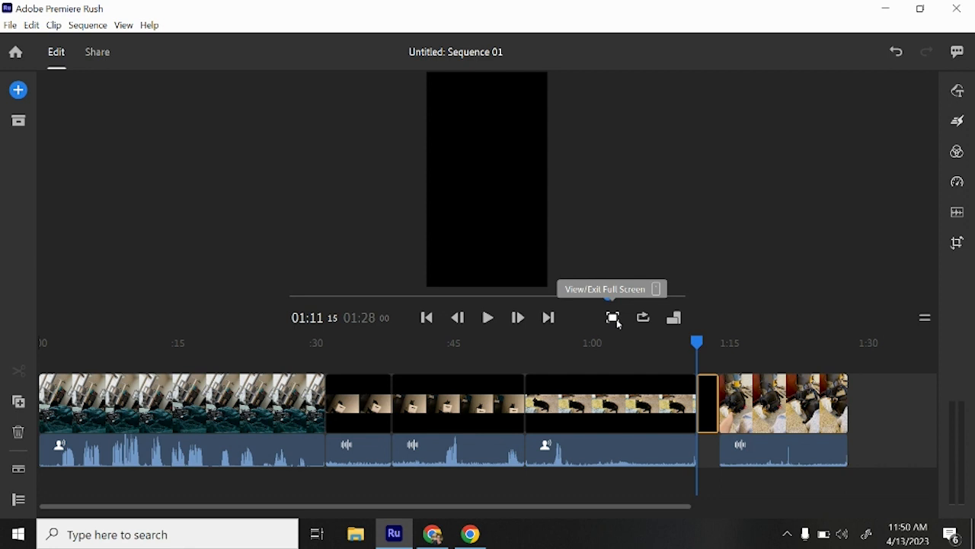
click(676, 320)
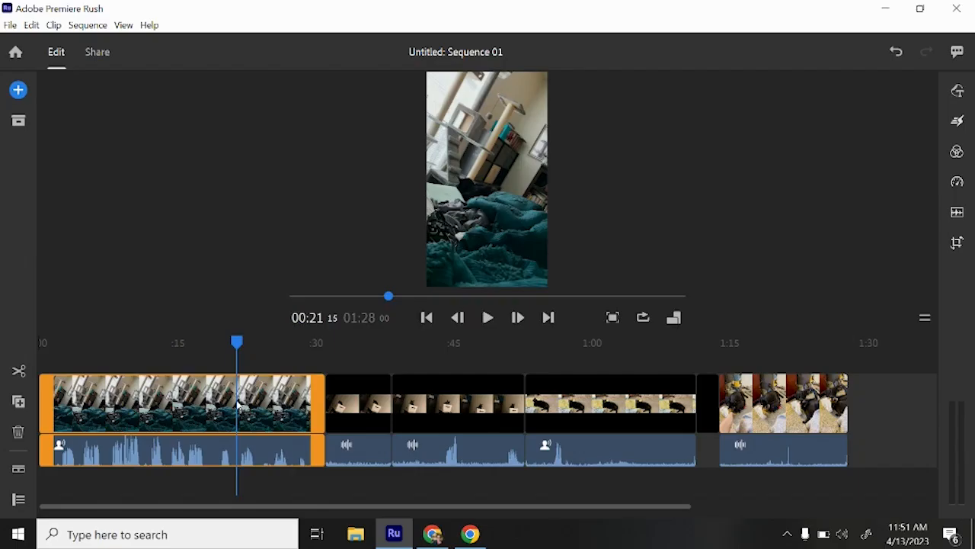
Add the plain centered TITLE graphic without subtitle above the first clip at about 21 seconds
click(961, 95)
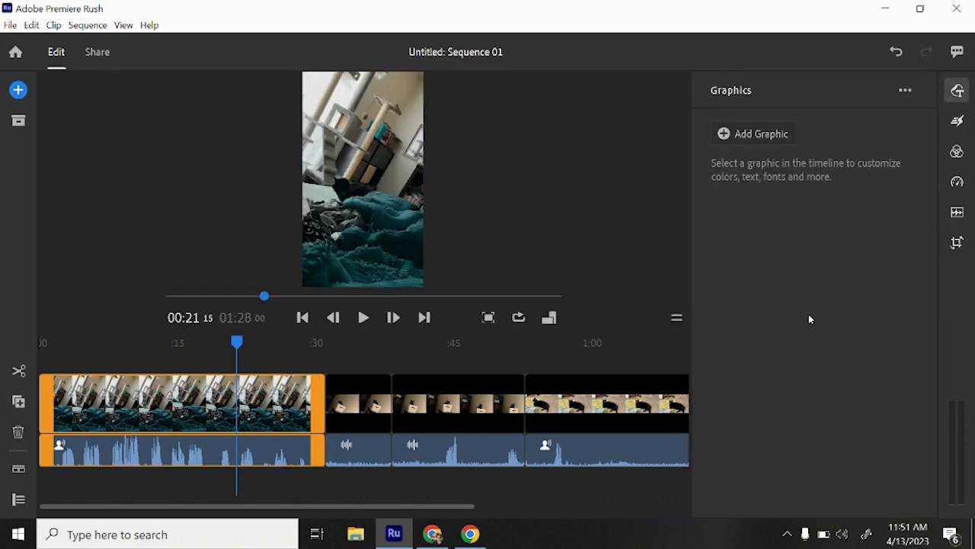
click(729, 138)
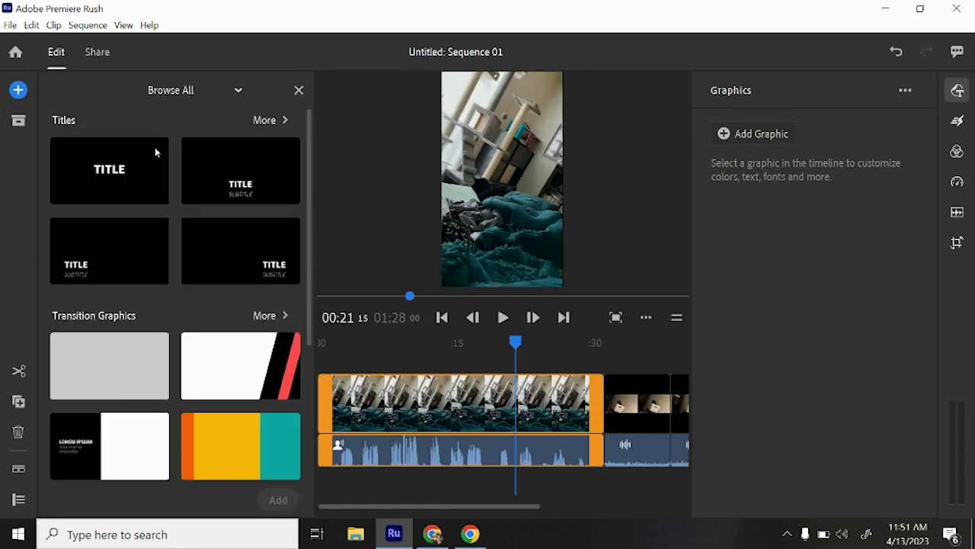
click(151, 172)
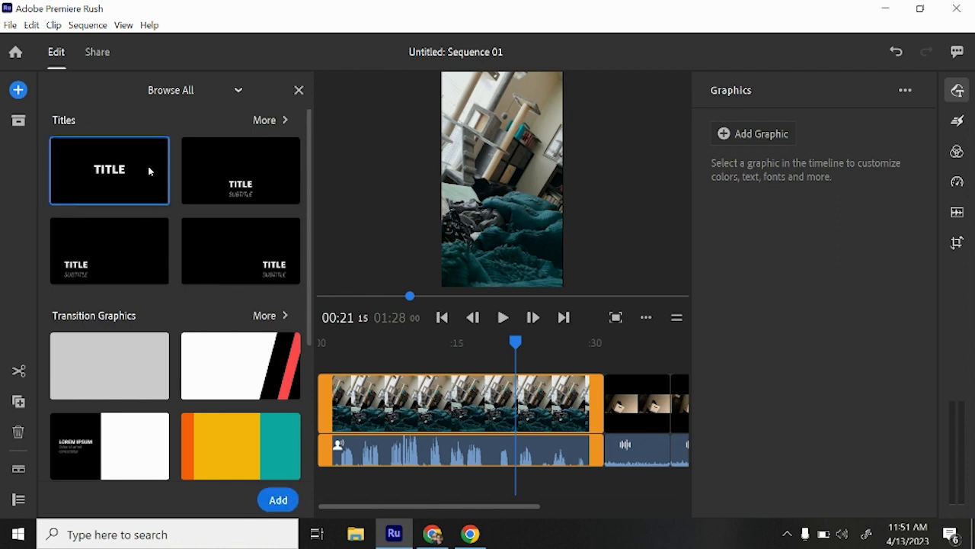
double_click(150, 171)
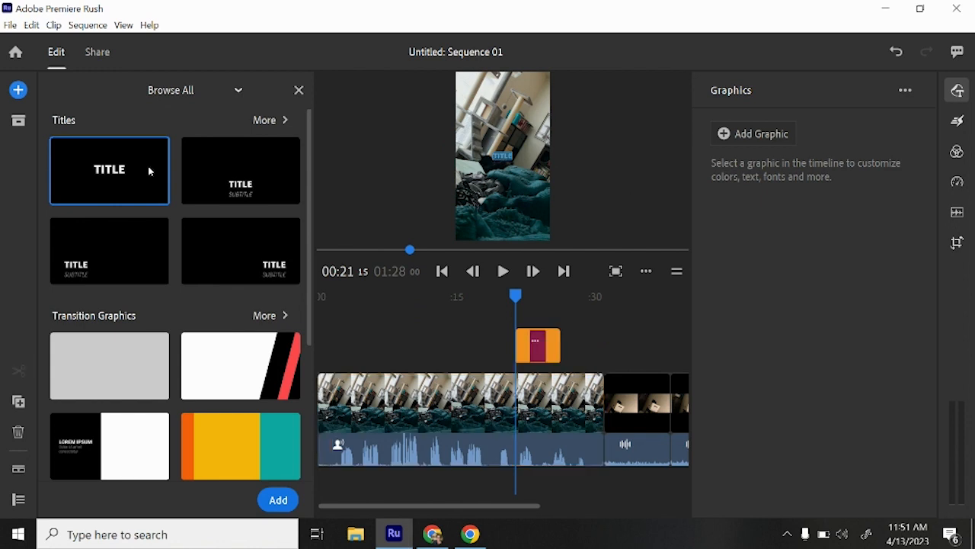
Change the title text to "Pickle" and extend the title on the timeline to about the 30-second mark
double_click(502, 156)
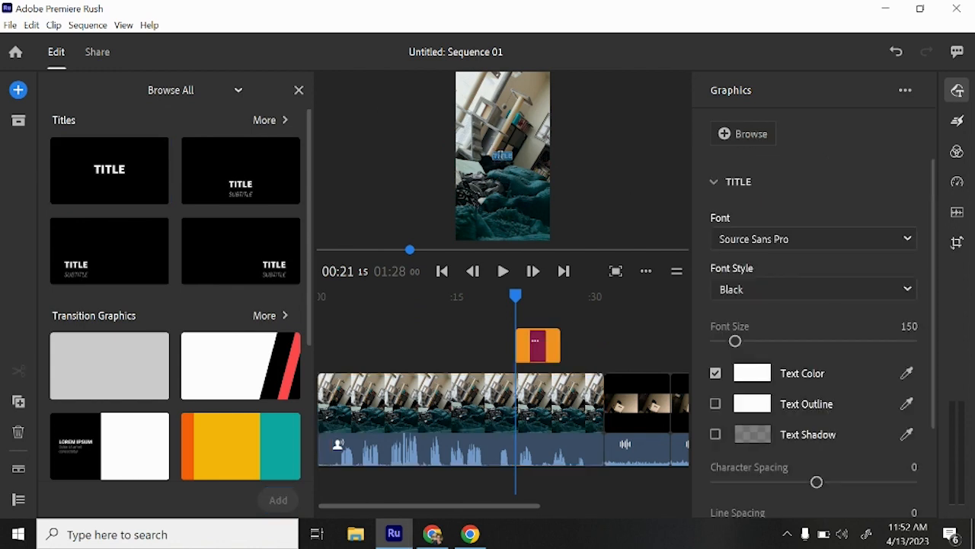
text(Pickle)
click(642, 186)
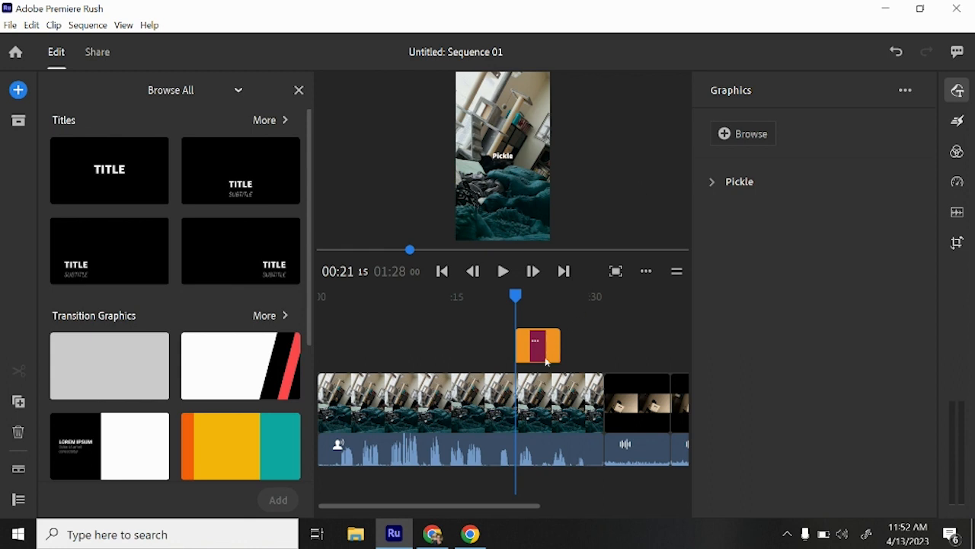
drag(573, 345, 607, 345)
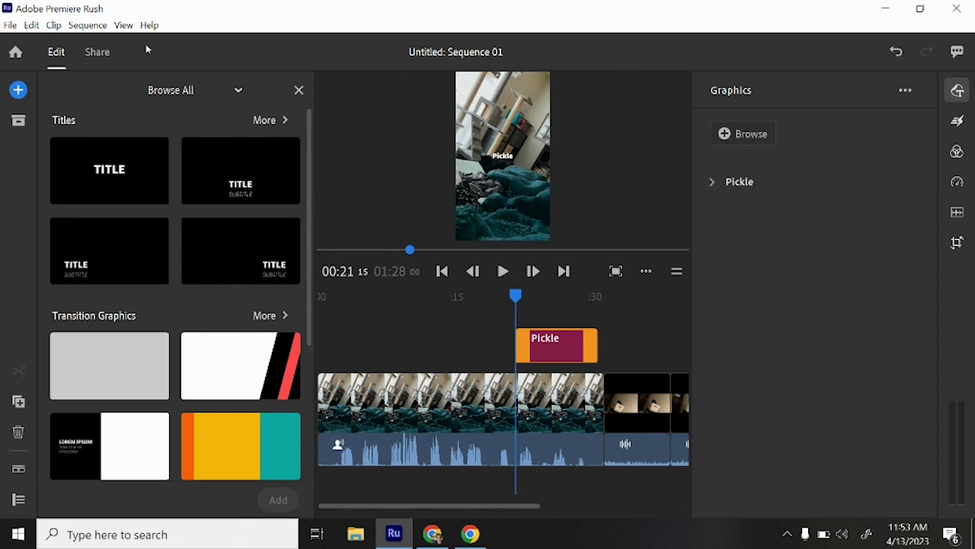
Open the sharing options for the sequence and enable YouTube and Facebook as export destinations
click(105, 55)
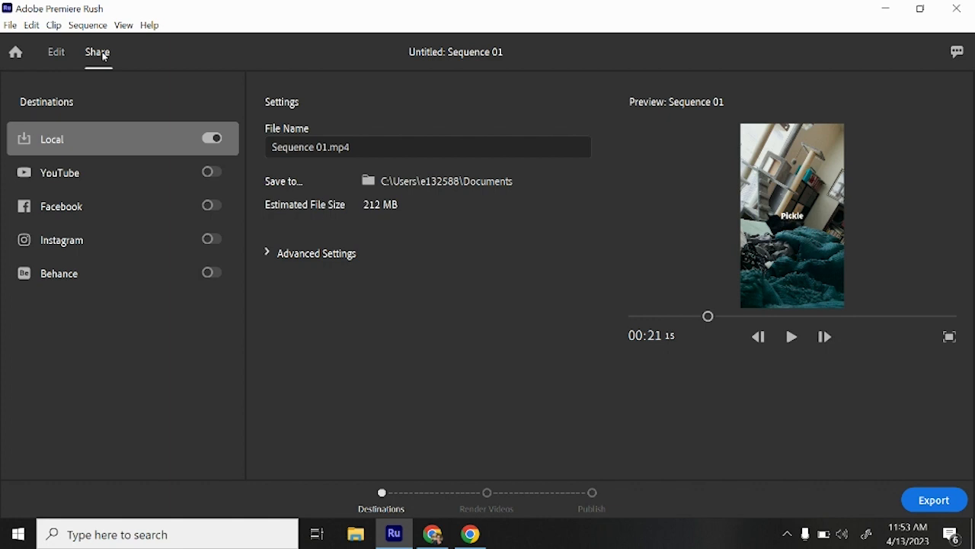
click(212, 173)
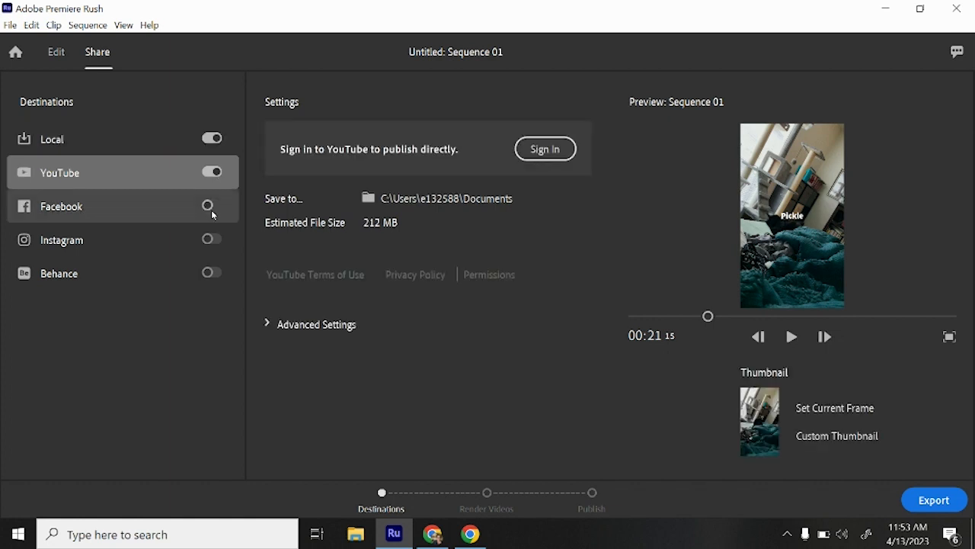
click(212, 206)
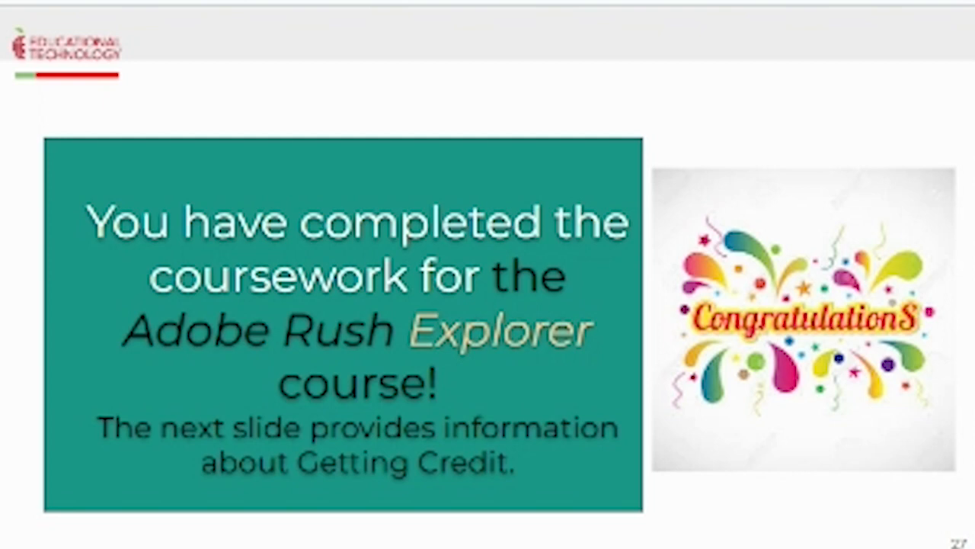
key(Right)
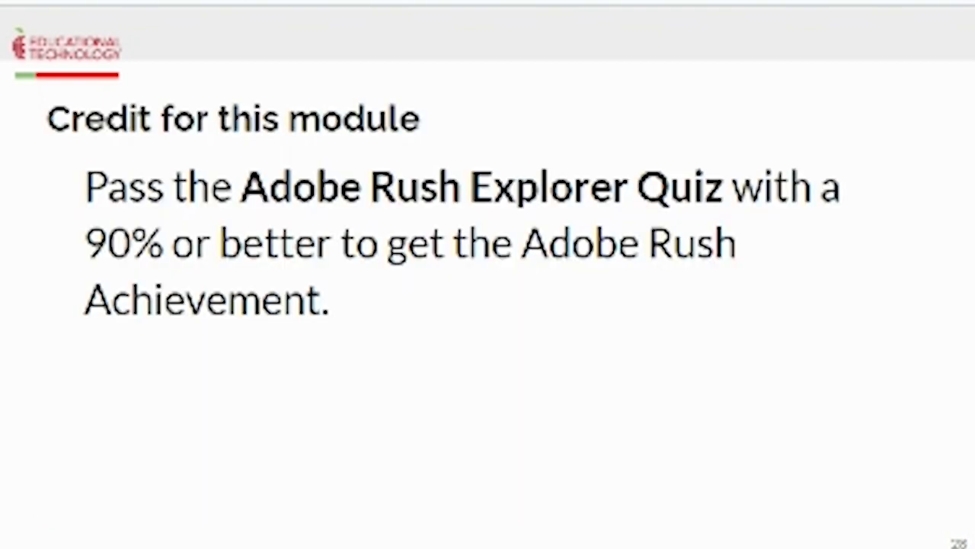